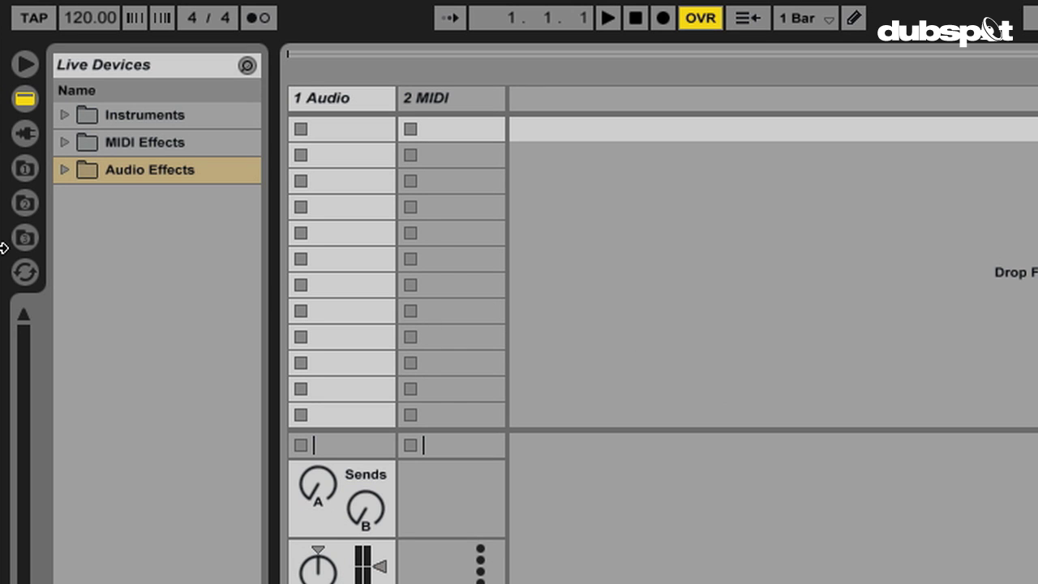
- Show the Library in the first browser location and widen the browser panel
left_click(27, 168)
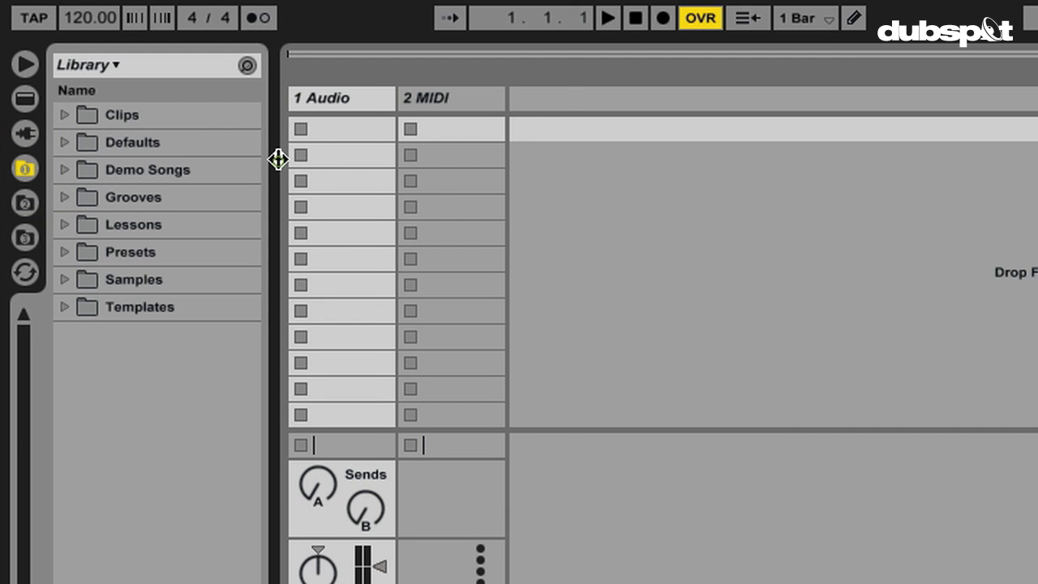
left_click_drag(278, 158, 372, 161)
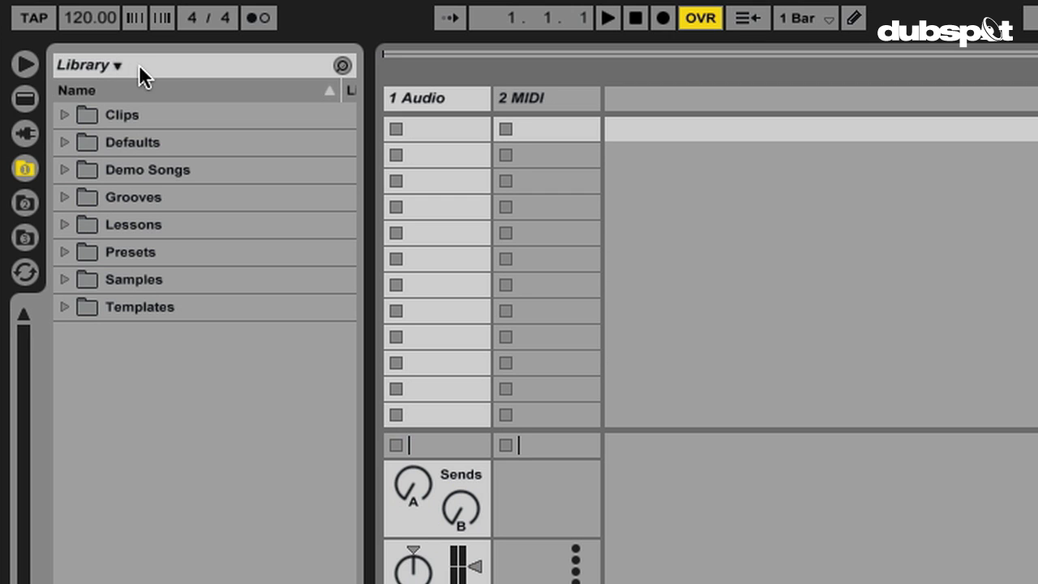
- Switch the first browser location from Library to the Macintosh HD drive under All Volumes
left_click(103, 66)
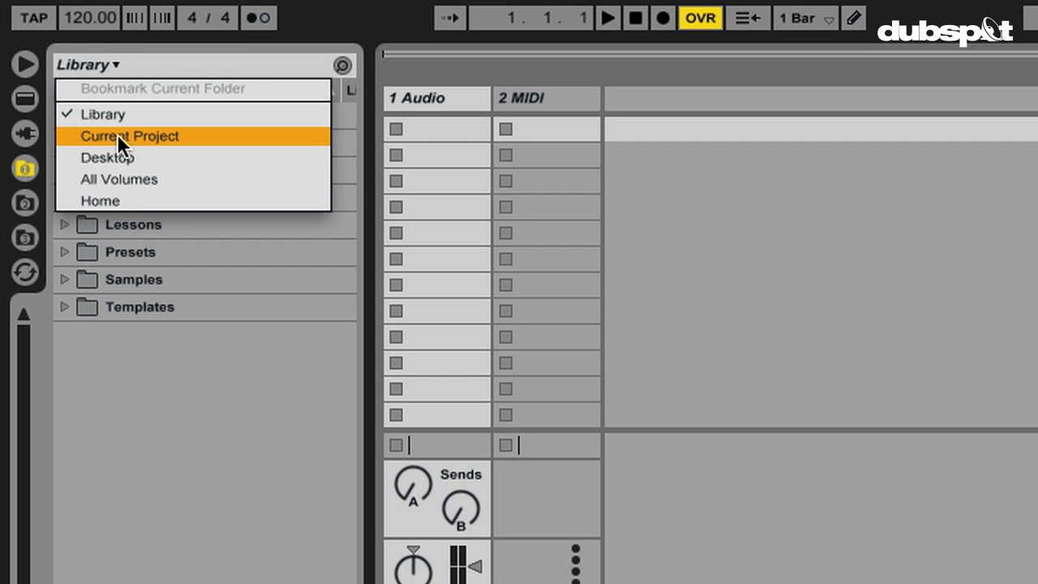
left_click(144, 174)
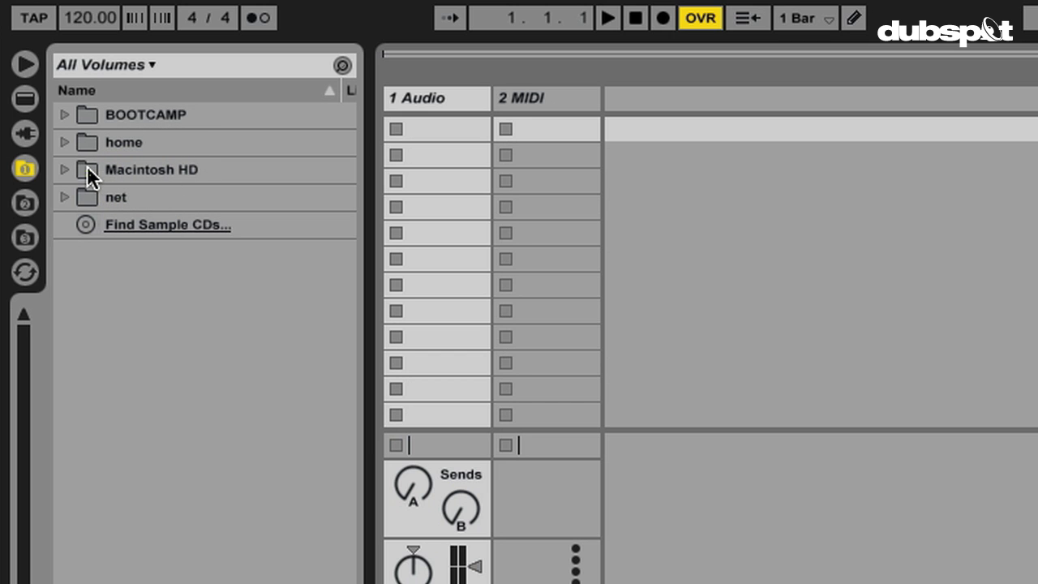
left_click(86, 167)
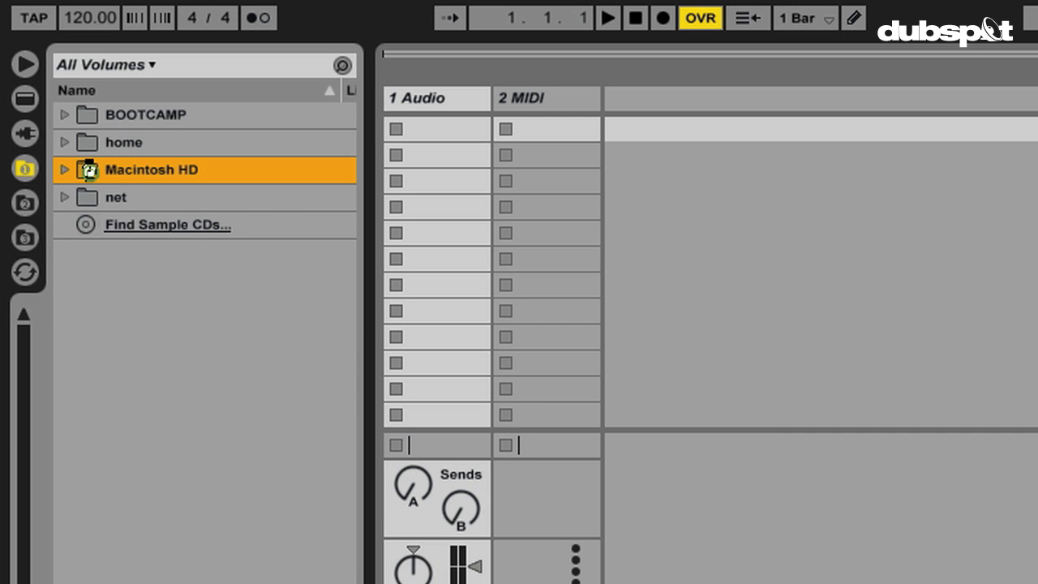
double_click(88, 167)
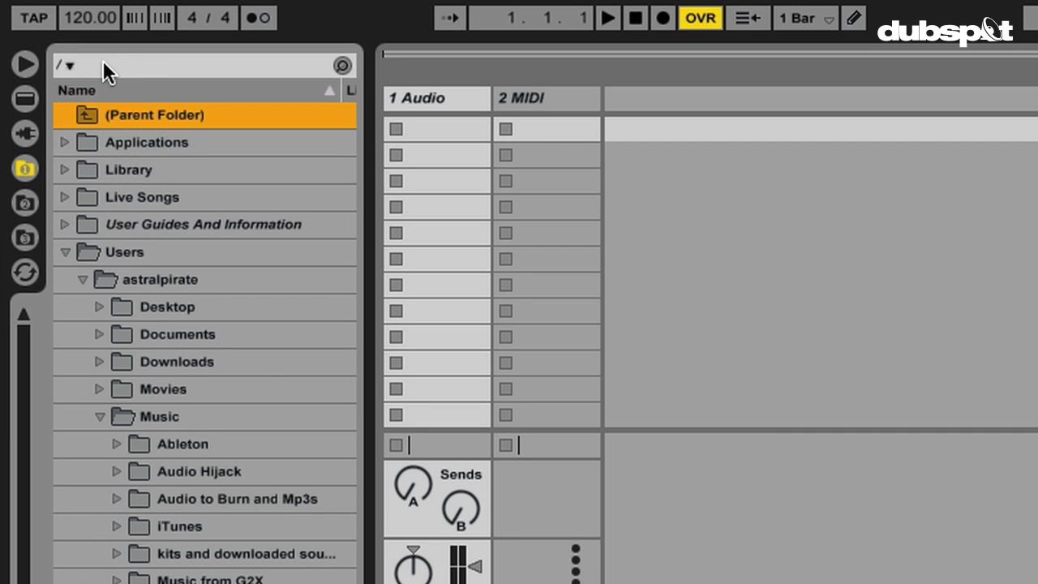
- Check the second location's Hijacked audio folder, then return to the first location
left_click(28, 201)
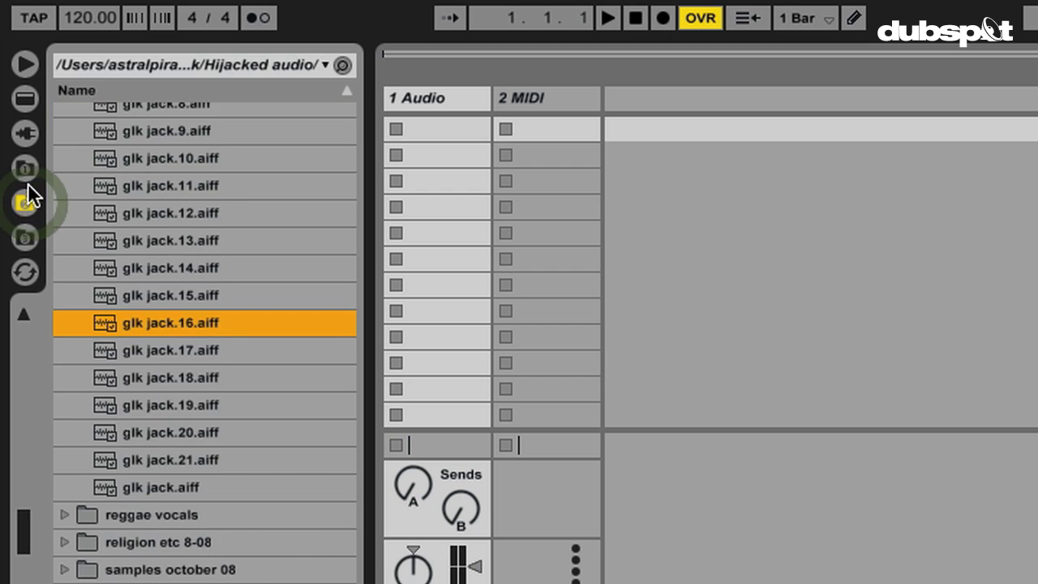
left_click(30, 167)
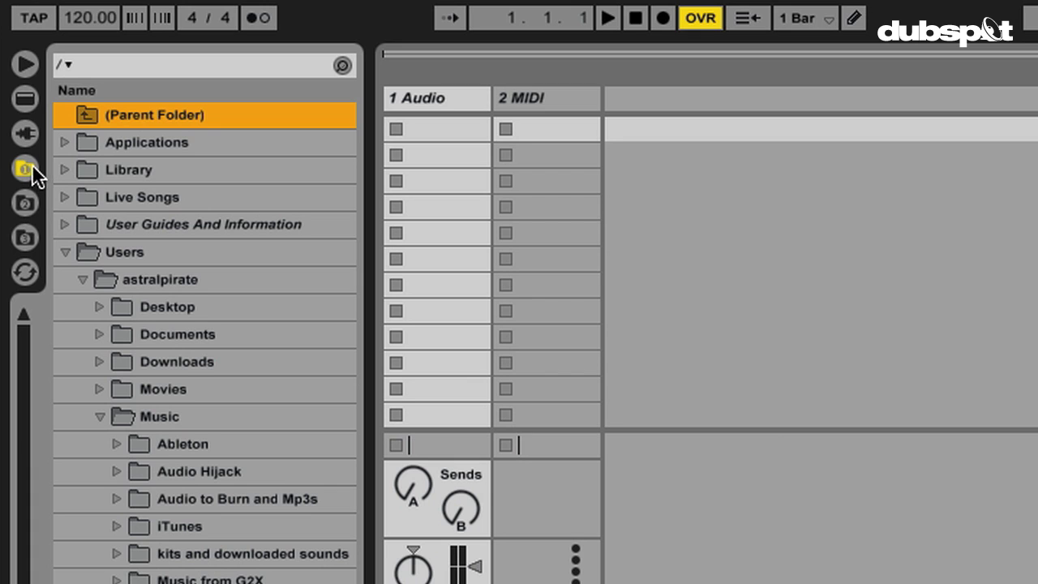
left_click(70, 64)
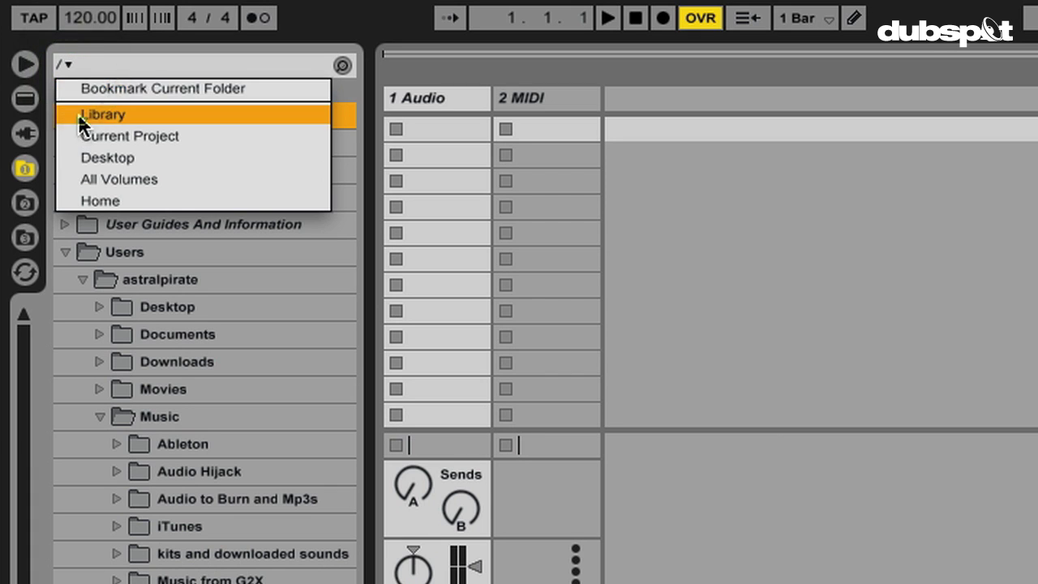
- Reset the first location to the Library, glancing at the second location's folder
left_click(78, 114)
left_click(28, 203)
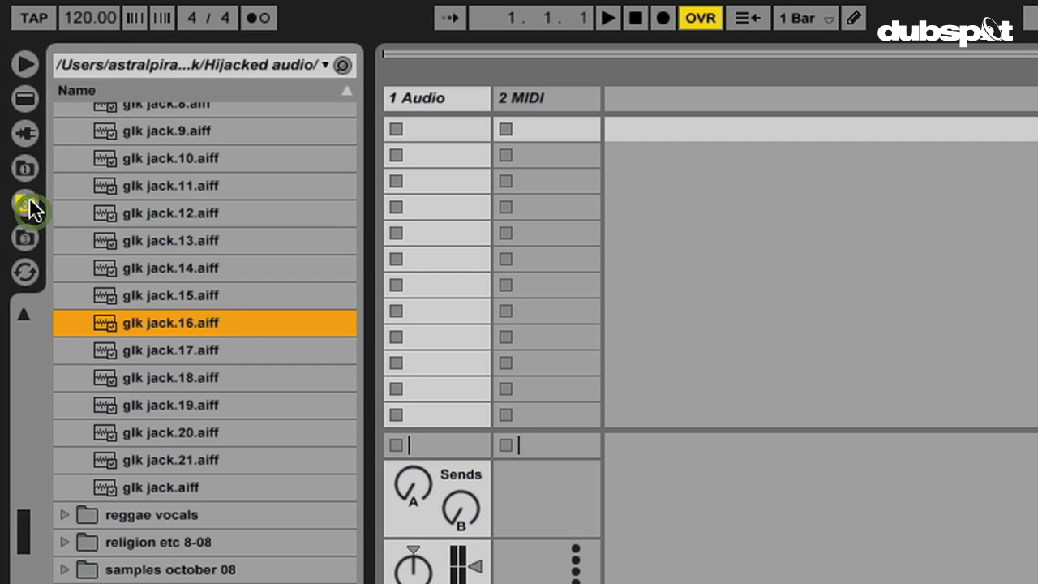
left_click(28, 168)
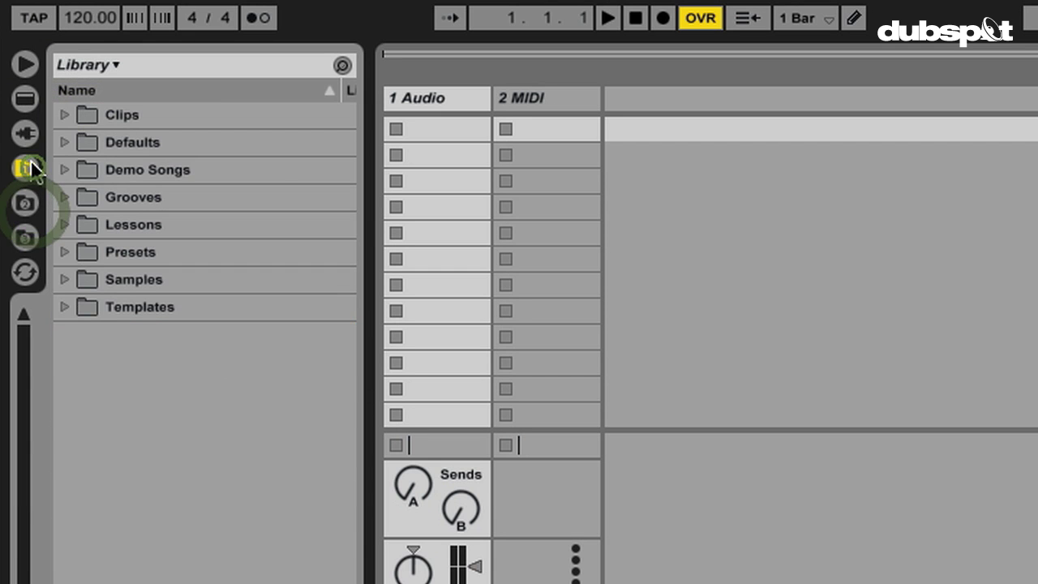
- Browse the first location into Macintosh HD via All Volumes and collapse the Users folder
left_click(103, 67)
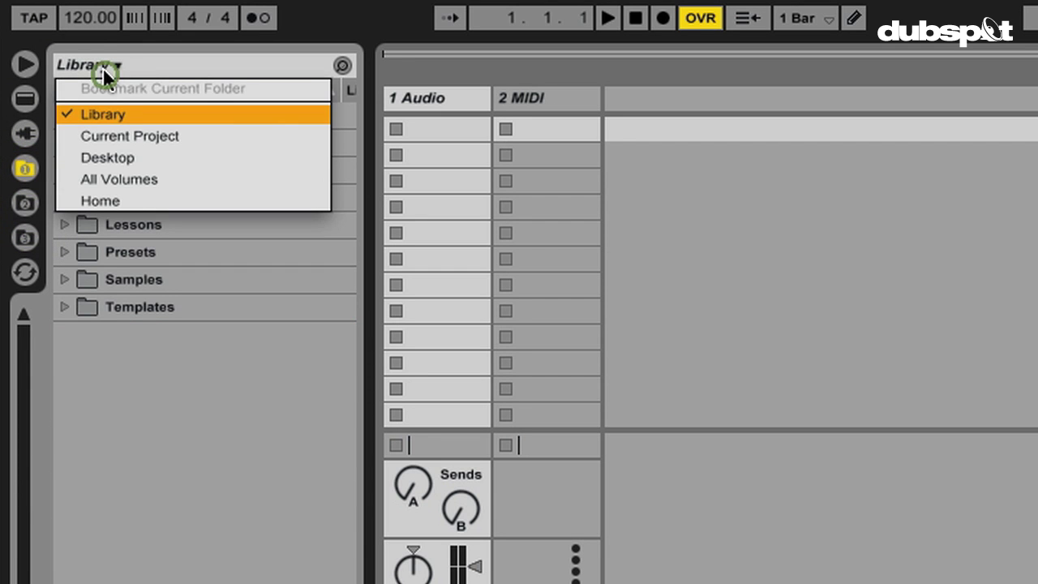
left_click(113, 180)
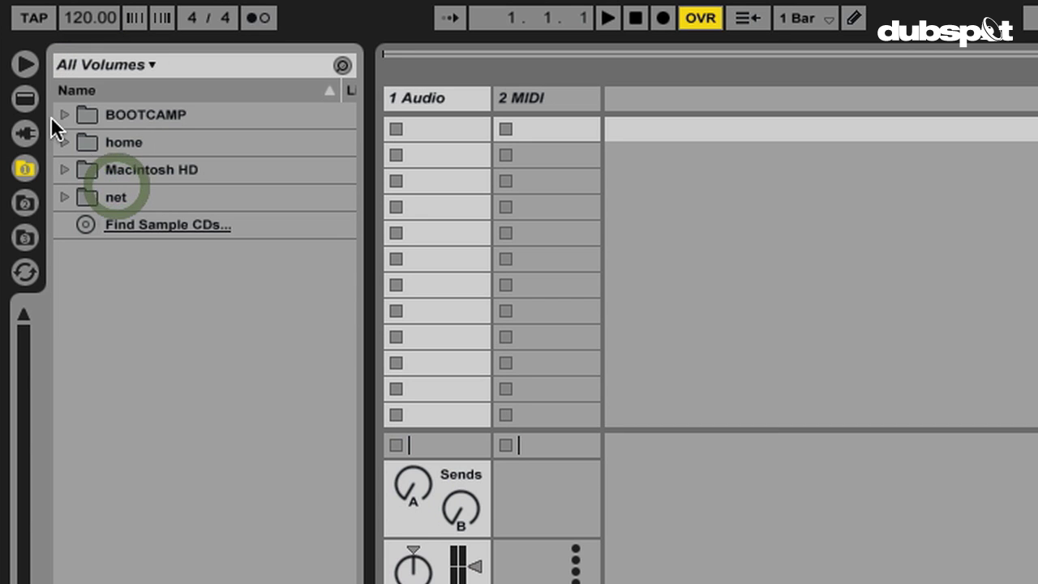
left_click(93, 167)
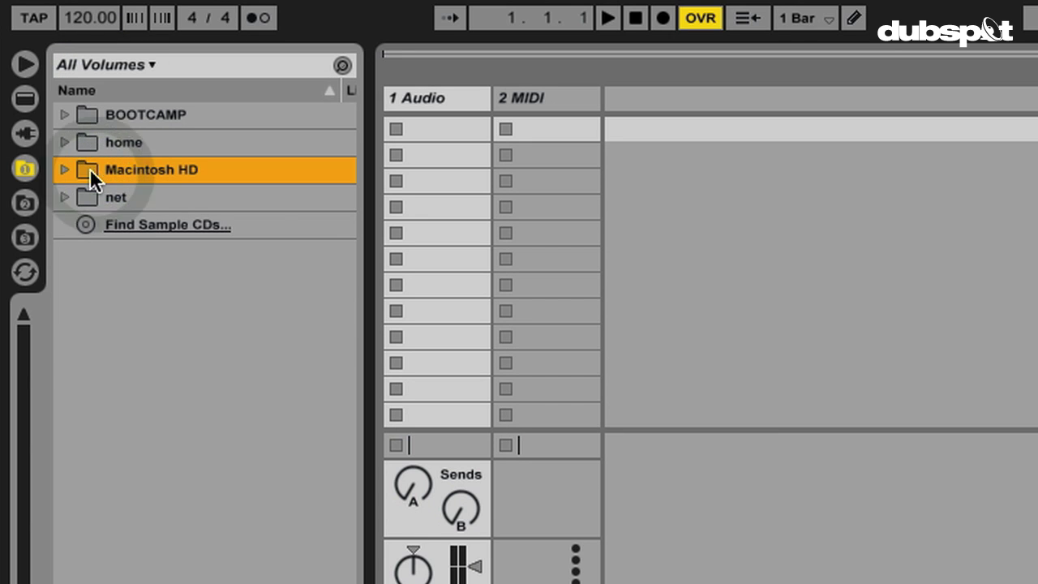
double_click(87, 170)
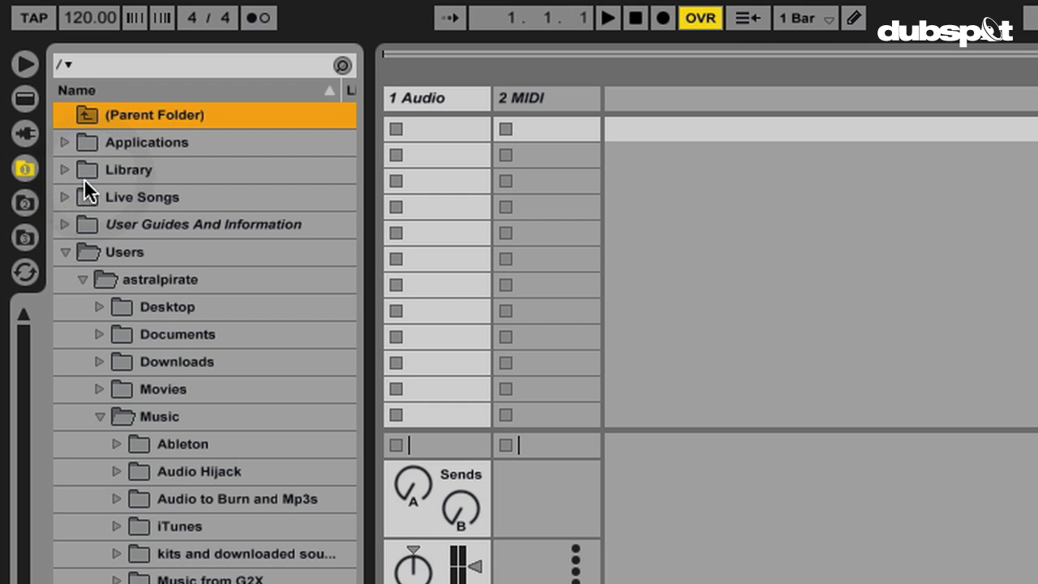
left_click(65, 254)
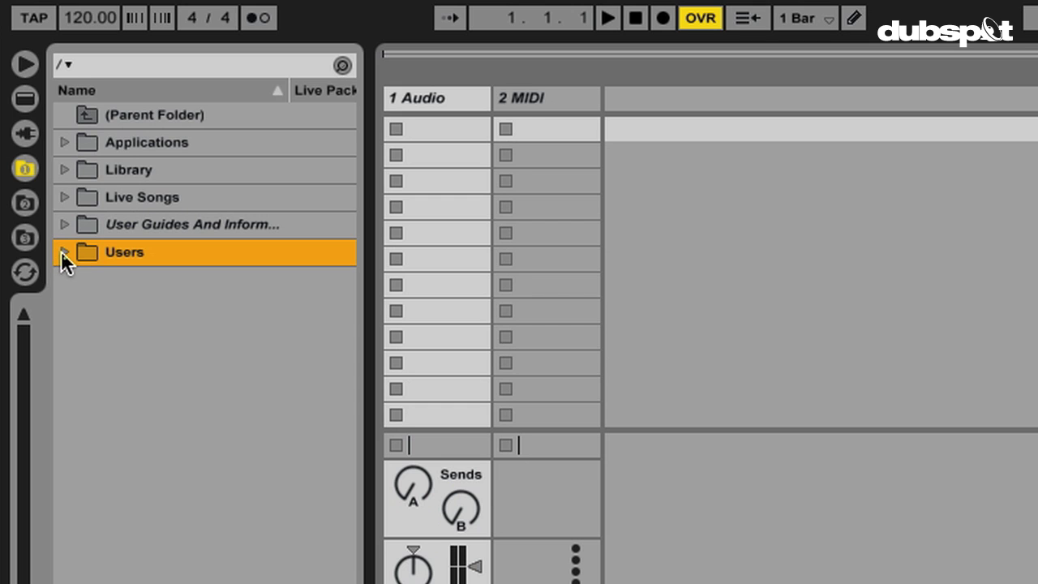
- Drill through Users, the home folder and Music, then open Reason Stems as the first location
left_click(62, 252)
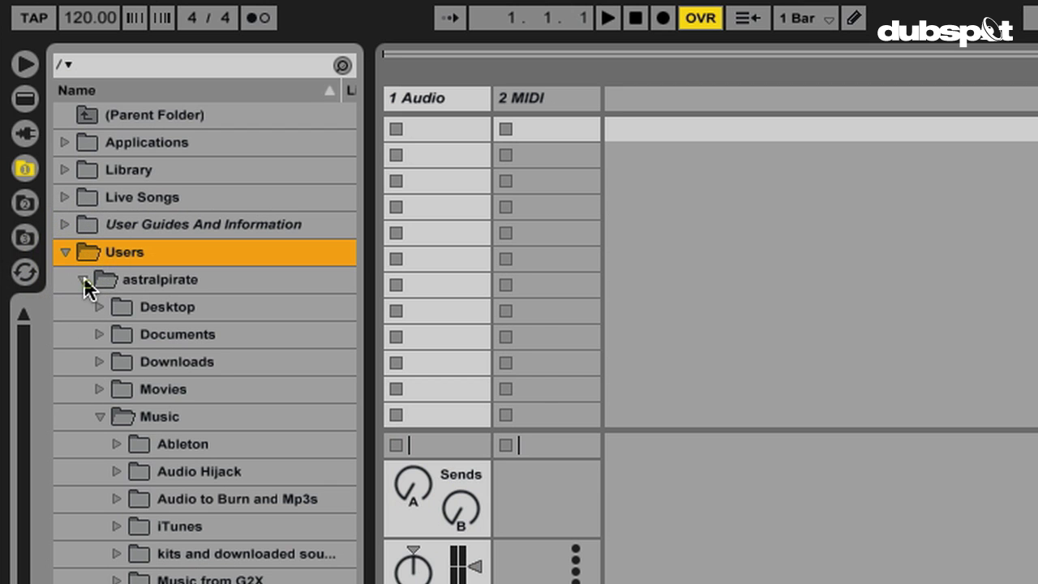
left_click(83, 279)
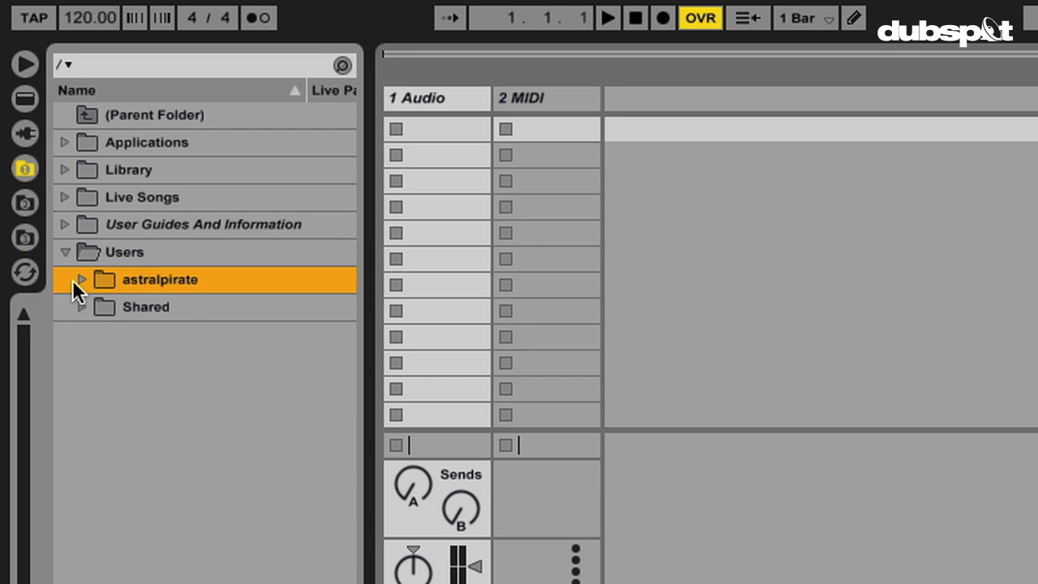
left_click(82, 279)
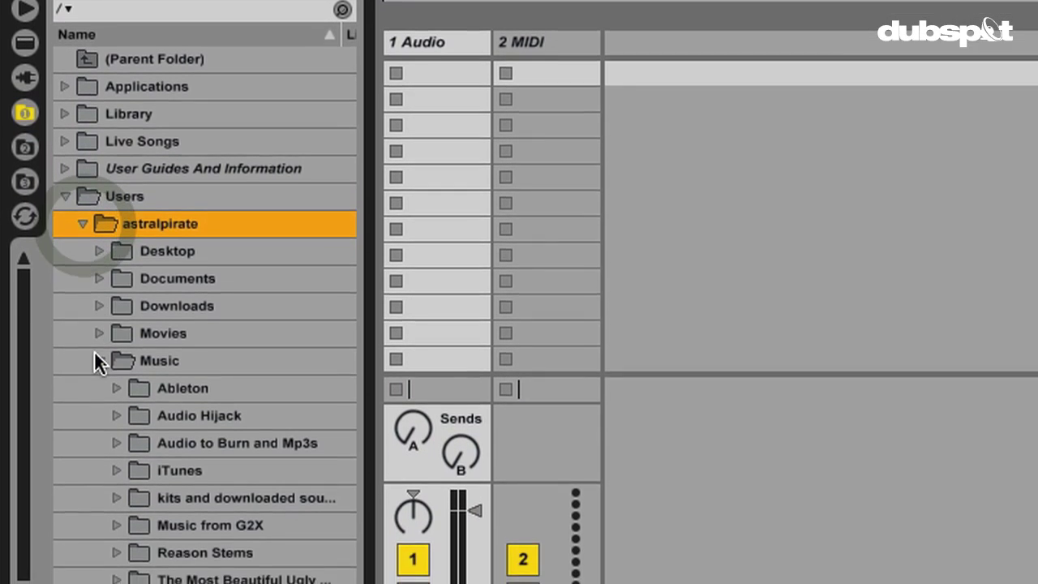
left_click(96, 360)
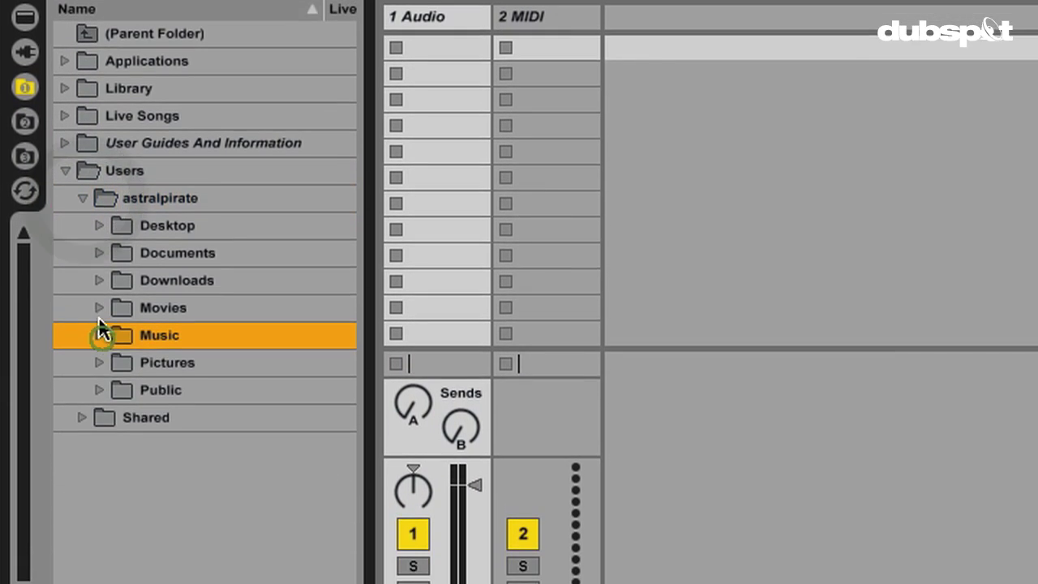
left_click(99, 360)
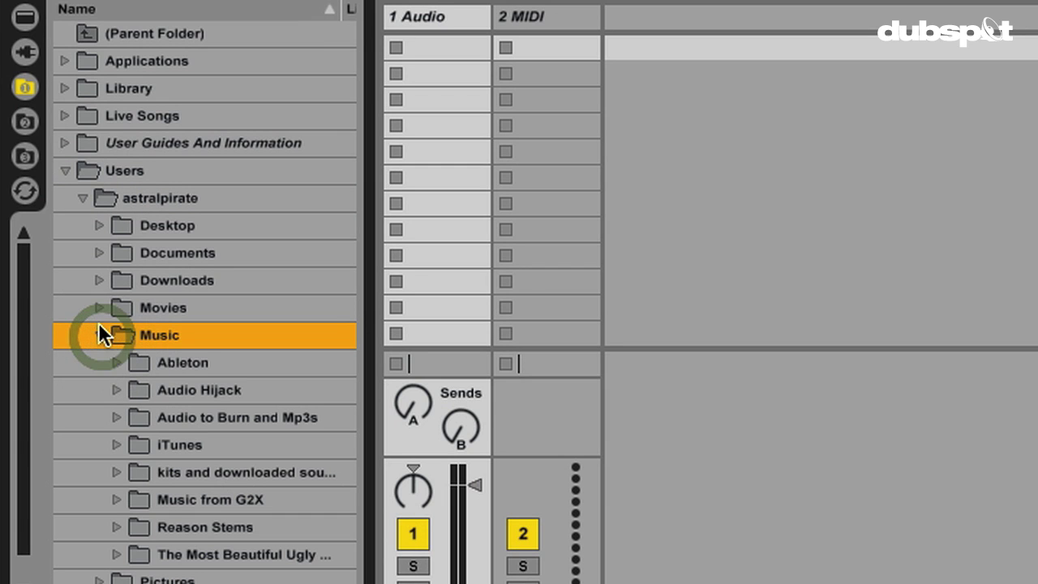
left_click(138, 526)
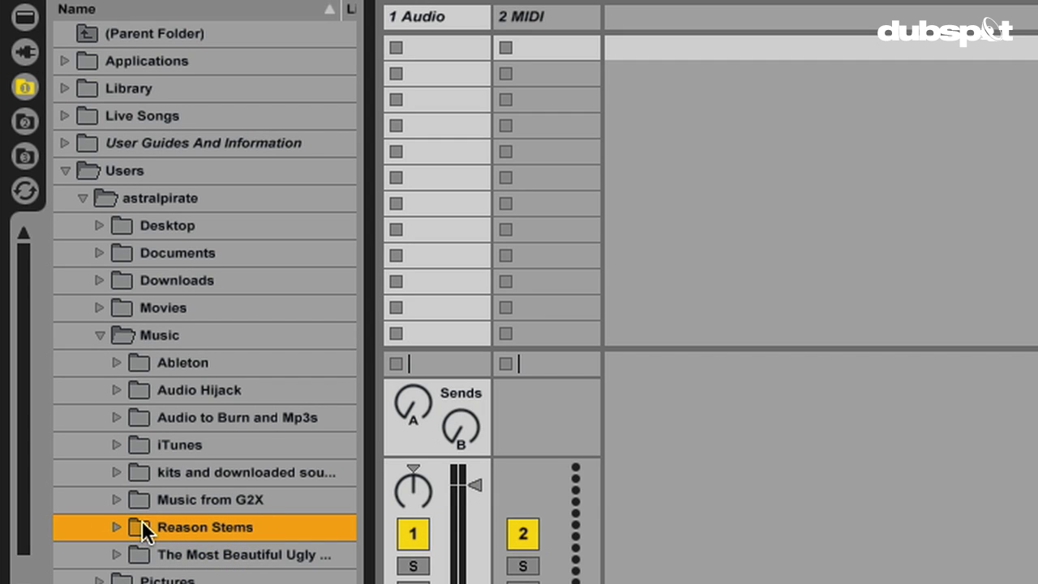
double_click(138, 526)
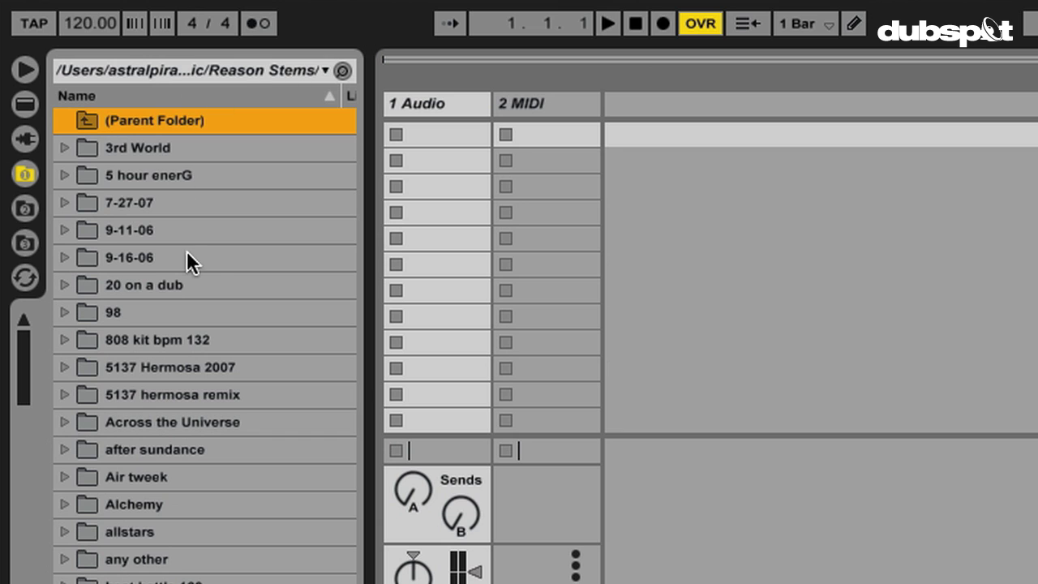
left_click(25, 207)
left_click(25, 174)
left_click(28, 210)
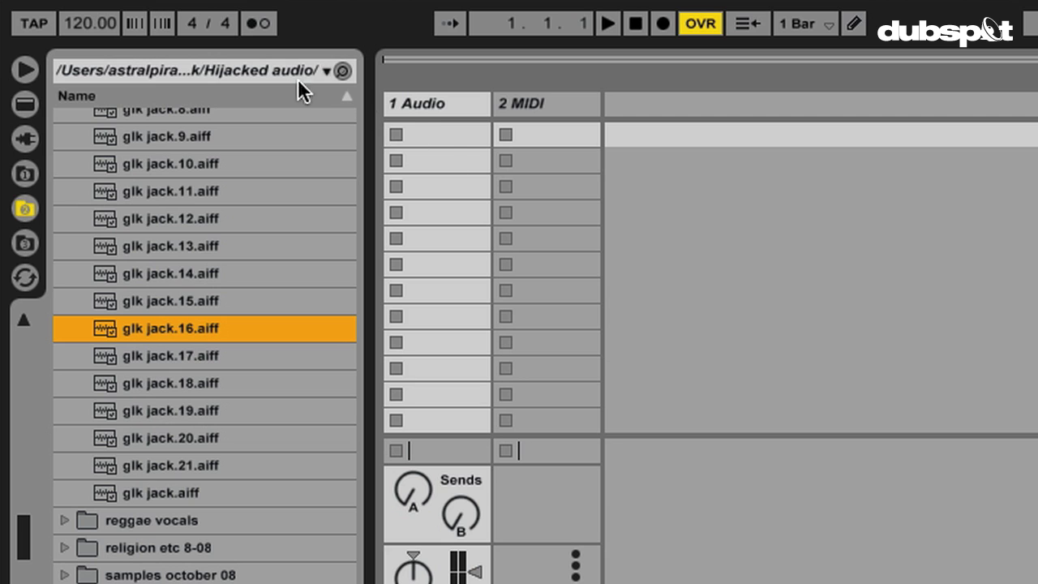
left_click(25, 243)
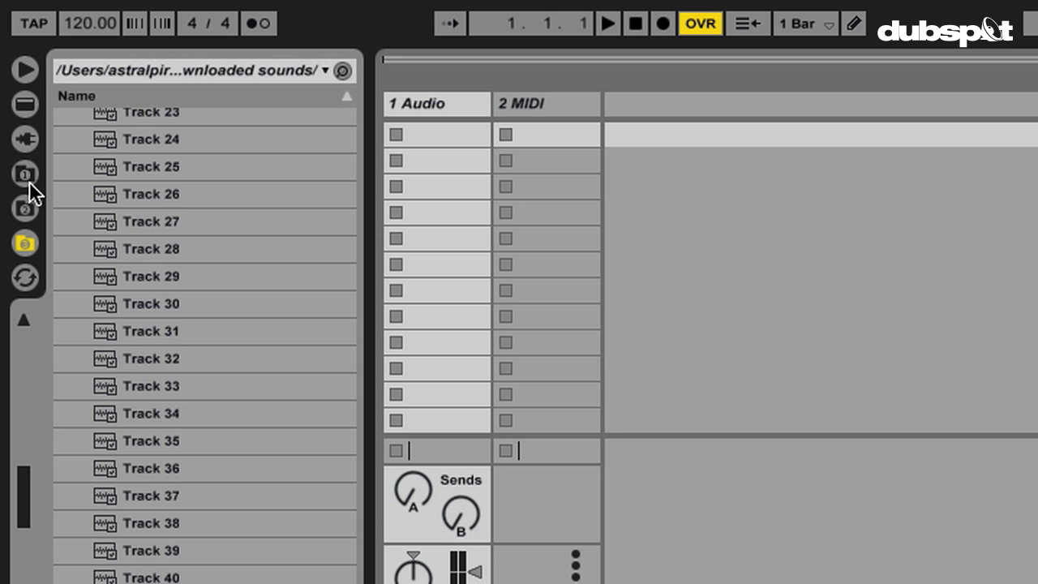
left_click(24, 174)
left_click(25, 208)
left_click(24, 243)
left_click(25, 208)
left_click(26, 174)
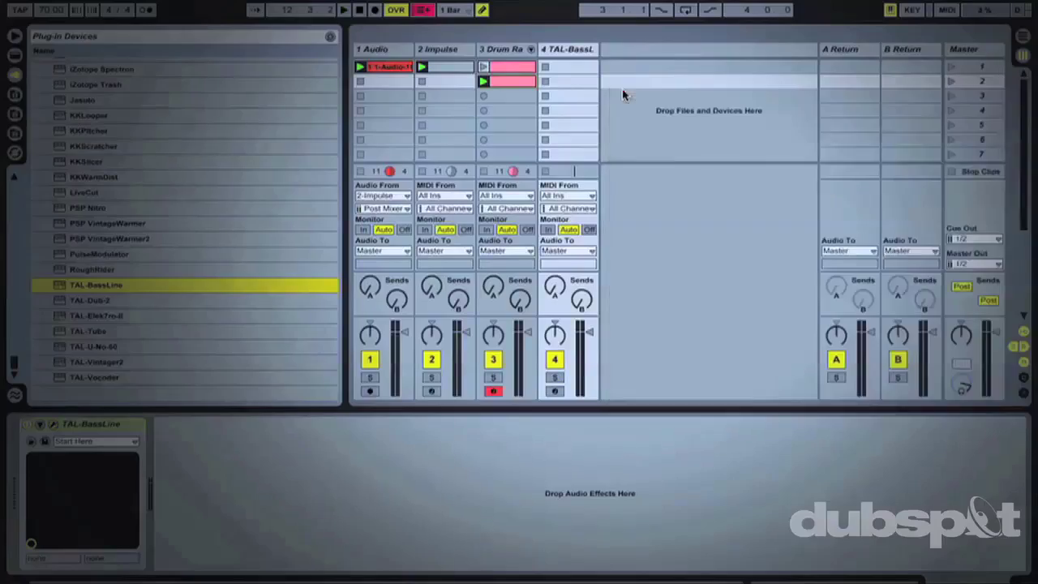
- Create a MIDI clip in scene 2 of the TAL-BassLine track and open its clip editor
double_click(571, 81)
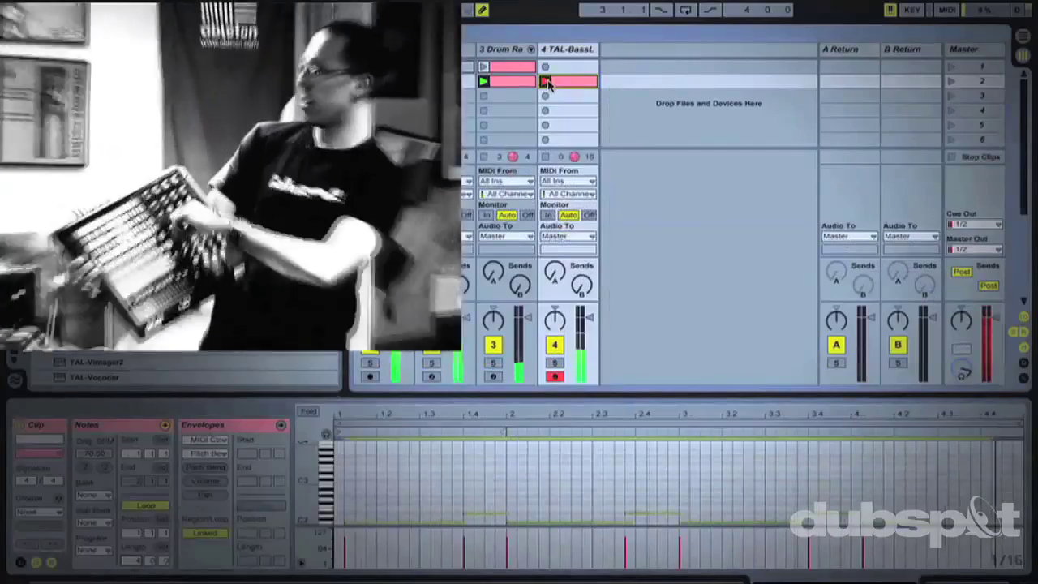